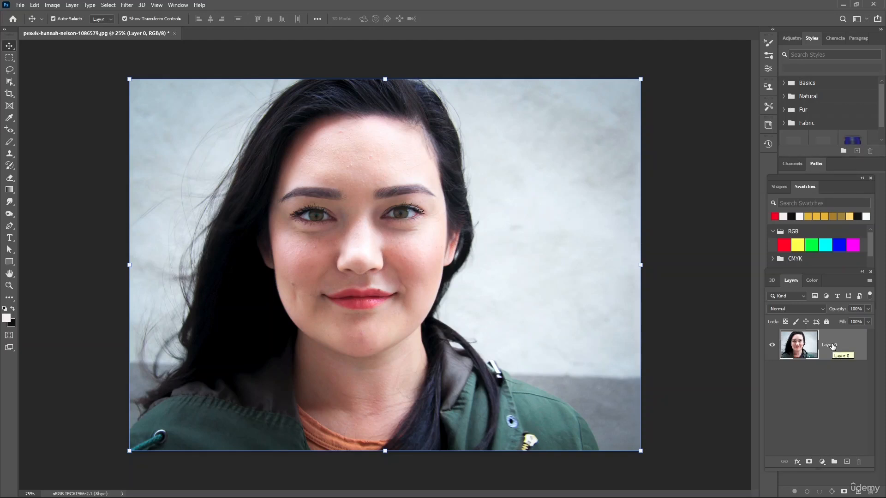
# Duplicate the portrait layer and give the copy a Drop Shadow with 90% opacity, 69 px distance, 75% spread, 111 px size and increased noise.
pyautogui.hotkey('ctrl', 'j')
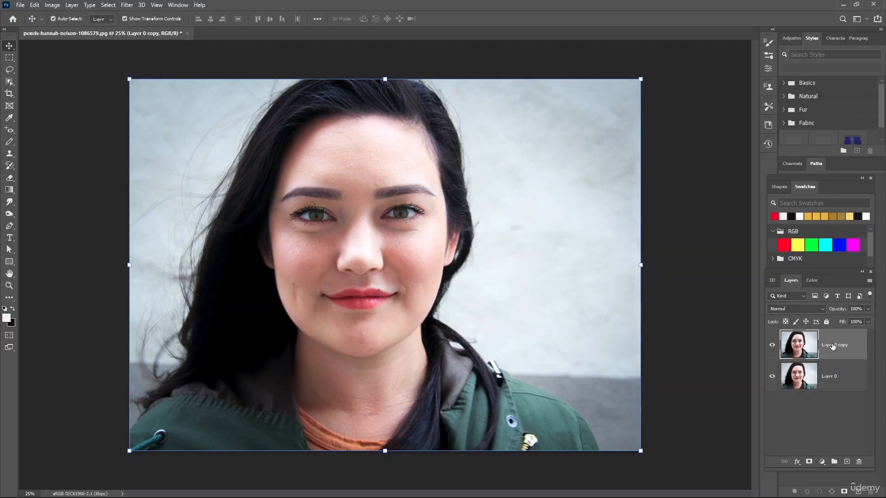
pyautogui.click(796, 462)
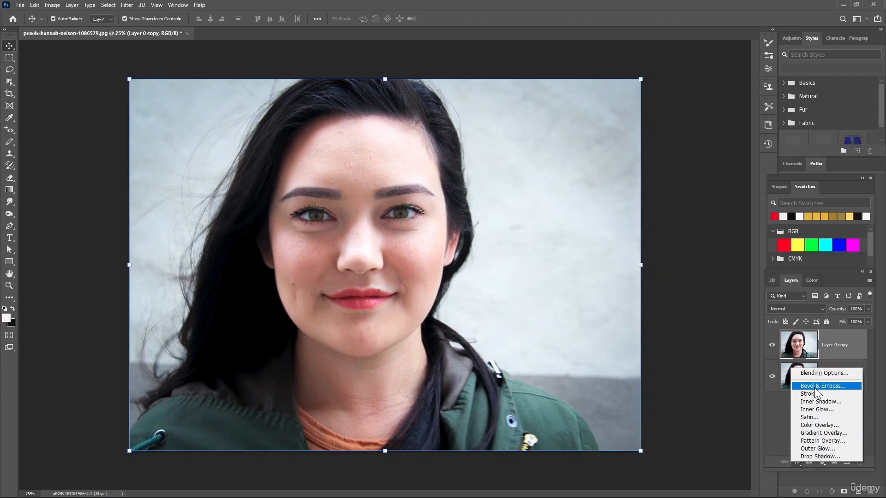
pyautogui.click(818, 454)
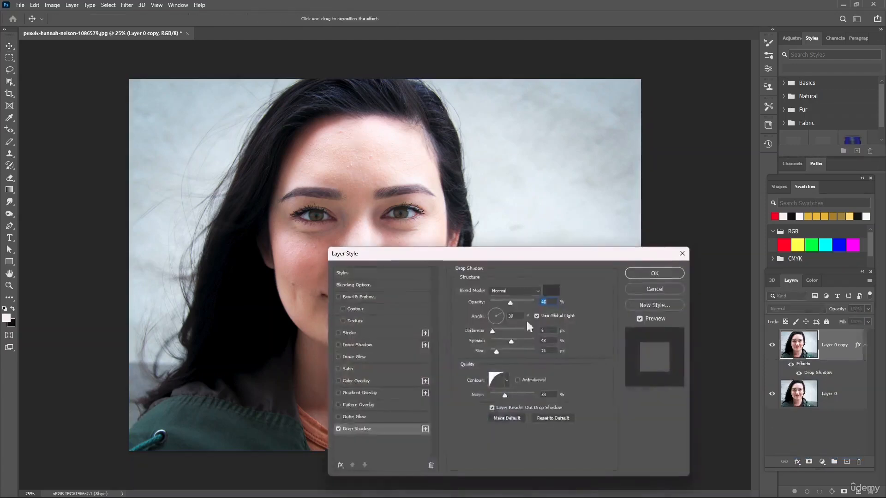
pyautogui.moveTo(524, 257); pyautogui.dragTo(275, 200)
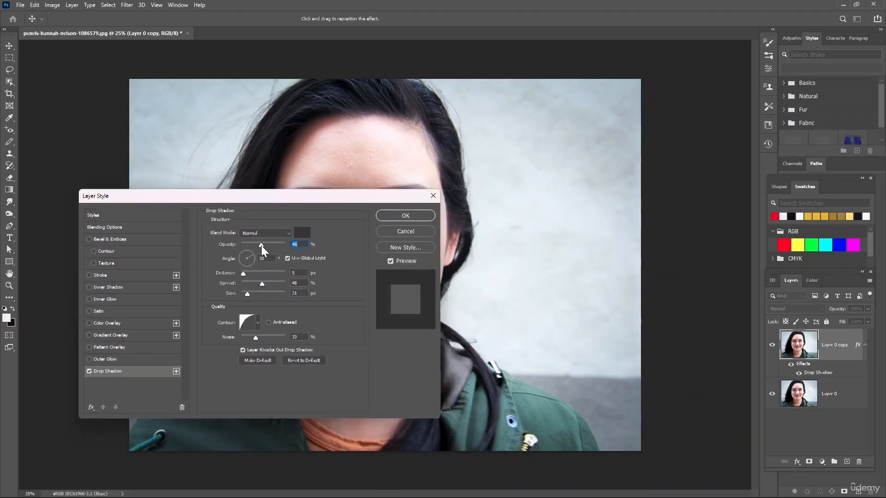
pyautogui.moveTo(262, 245); pyautogui.dragTo(278, 241)
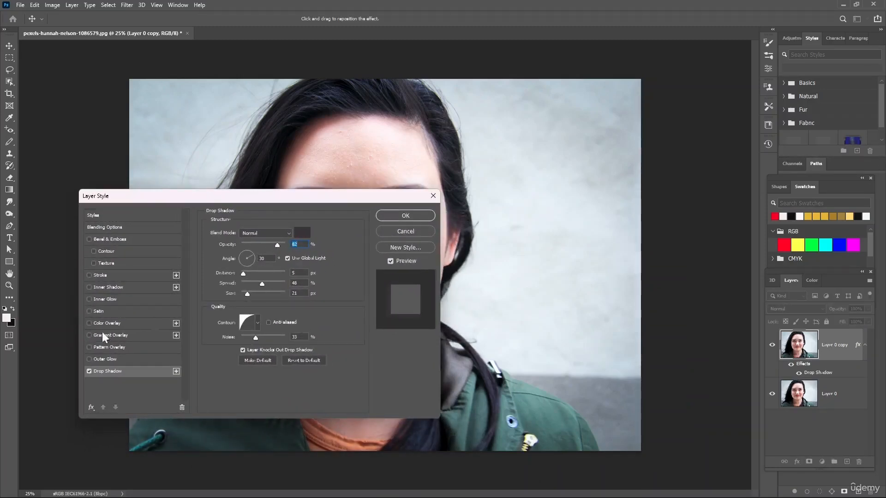
pyautogui.moveTo(253, 336); pyautogui.dragTo(276, 336)
pyautogui.moveTo(275, 244); pyautogui.dragTo(281, 241)
pyautogui.moveTo(245, 275); pyautogui.dragTo(263, 299)
# Try several contour presets for the drop shadow, settle on the last one in the second row, and apply the layer style.
pyautogui.click(258, 324)
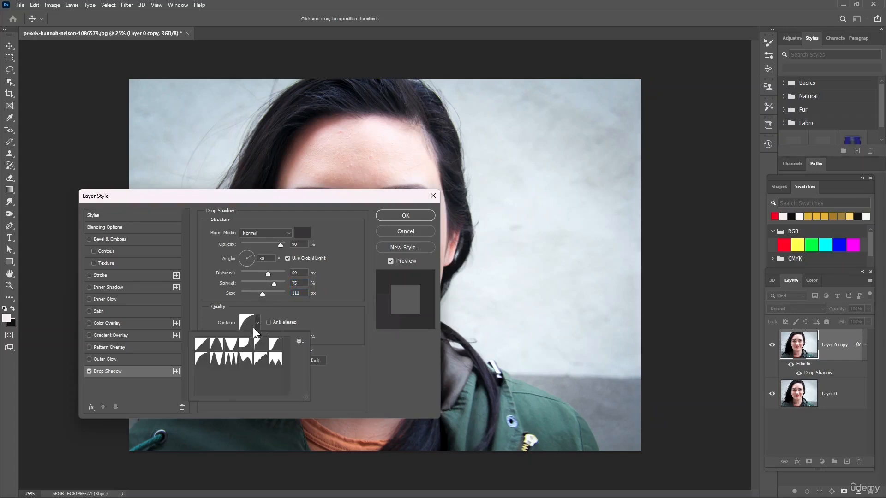
pyautogui.click(215, 346)
pyautogui.click(248, 346)
pyautogui.click(276, 344)
pyautogui.click(201, 345)
pyautogui.click(201, 360)
pyautogui.click(231, 359)
pyautogui.click(257, 360)
pyautogui.click(275, 359)
pyautogui.click(408, 215)
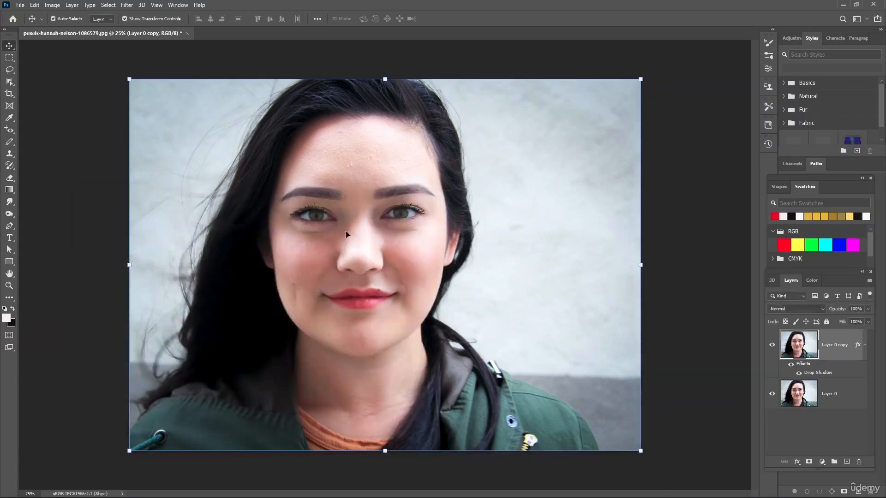
# Add an Inner Shadow to the duplicated portrait layer with noise at 43% and opacity at 95%.
pyautogui.click(796, 462)
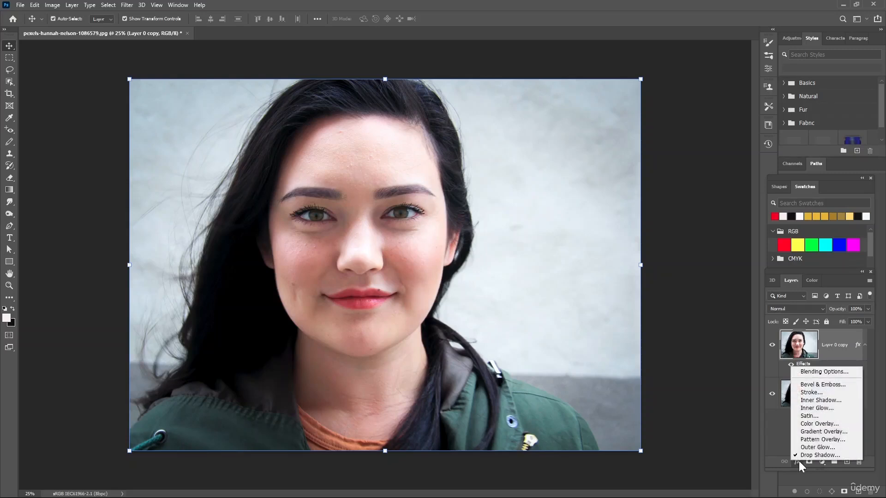
pyautogui.click(794, 398)
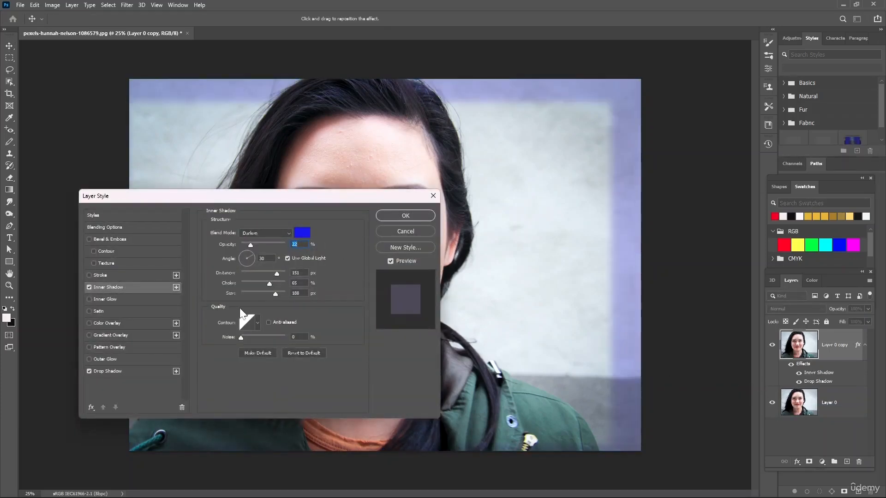
pyautogui.moveTo(244, 337); pyautogui.dragTo(259, 337)
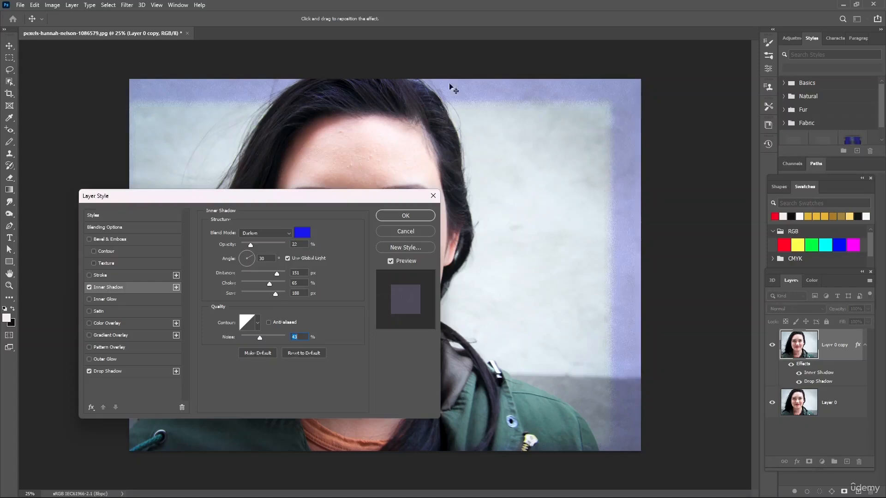
pyautogui.moveTo(341, 198); pyautogui.dragTo(461, 217)
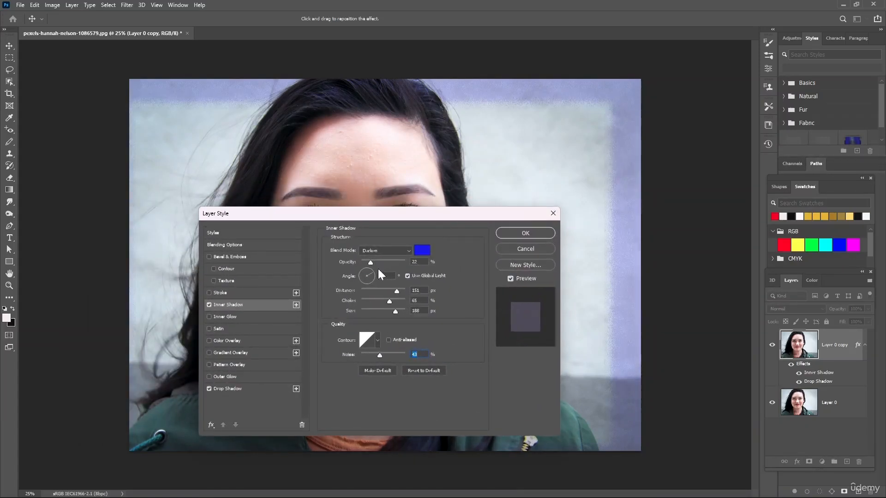
pyautogui.moveTo(371, 263); pyautogui.dragTo(402, 257)
# Change the inner shadow colour to the teal blue 1984ac.
pyautogui.click(416, 250)
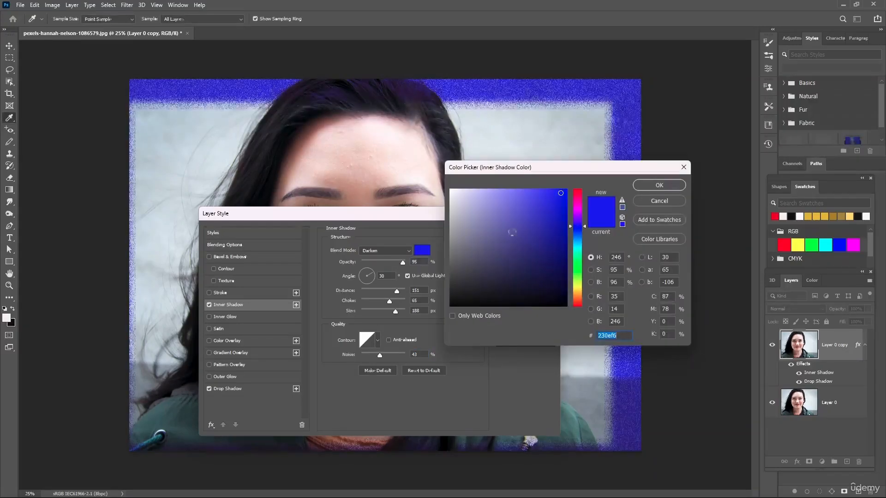
pyautogui.click(522, 227)
pyautogui.click(549, 274)
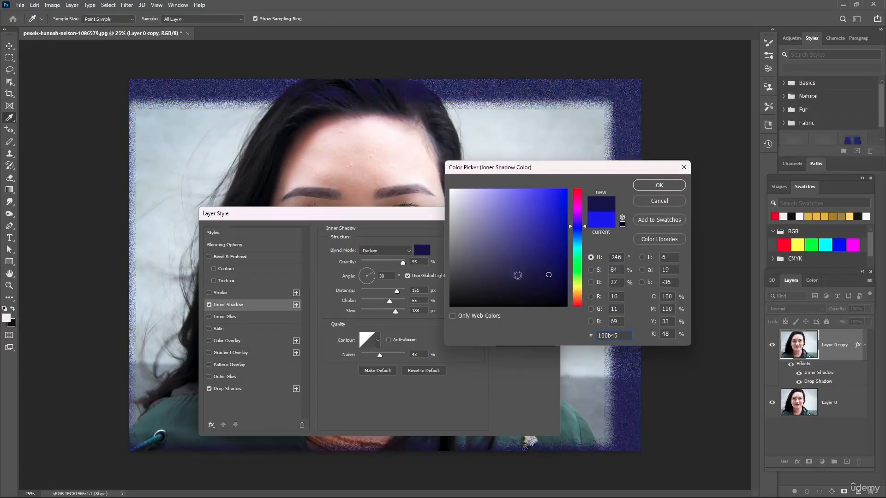
pyautogui.click(577, 242)
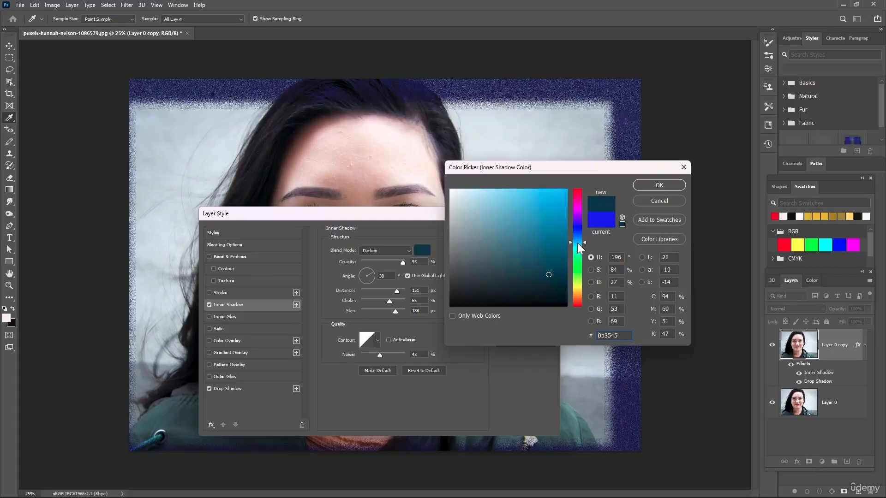
pyautogui.click(550, 227)
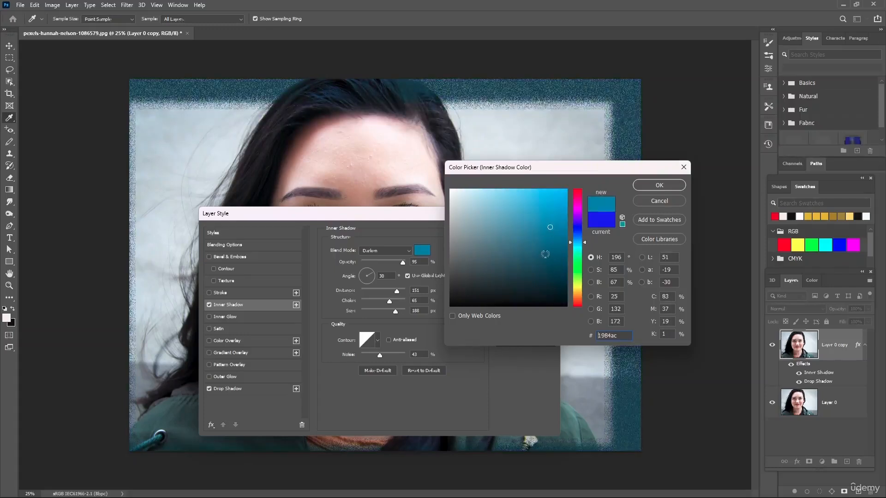
pyautogui.click(659, 185)
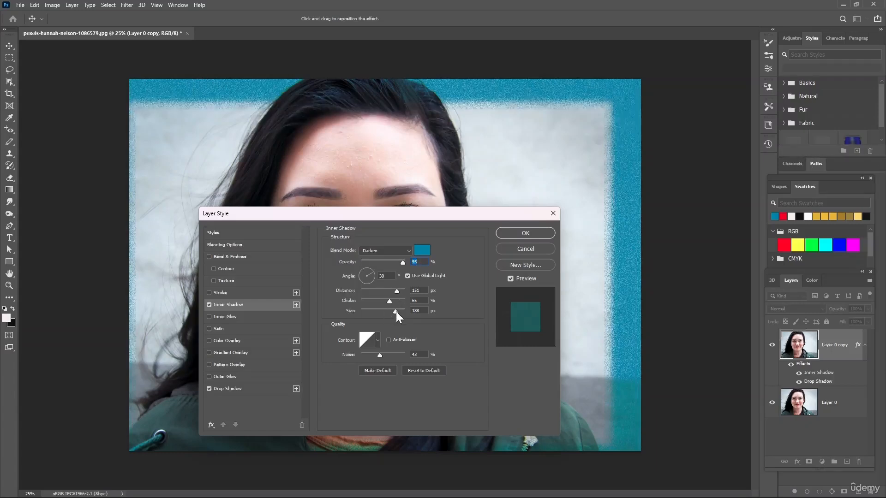
# Set the inner shadow's choke to 48%, its contour to the second, cone-shaped preset and its angle to 5°, and apply the style.
pyautogui.moveTo(389, 301)
pyautogui.mouseDown()
pyautogui.moveTo(400, 299)
pyautogui.moveTo(383, 304)
pyautogui.mouseUp()
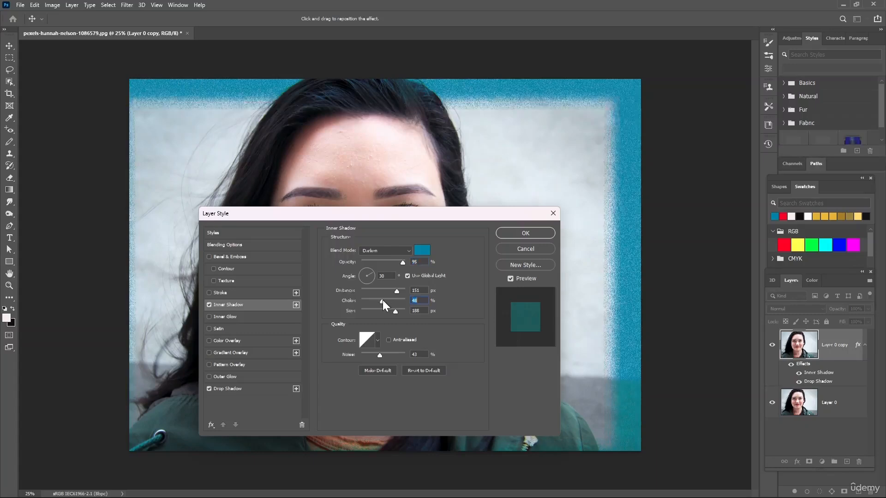
pyautogui.click(378, 340)
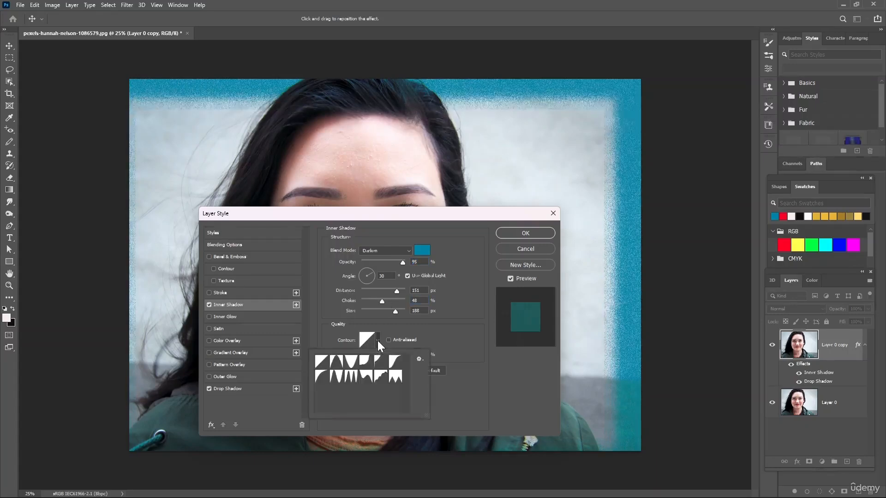
pyautogui.click(337, 361)
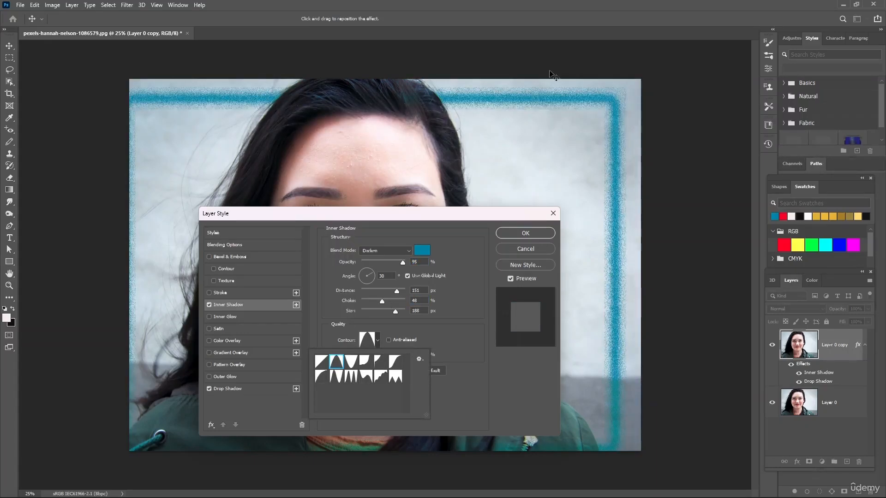
pyautogui.click(372, 271)
pyautogui.moveTo(372, 271); pyautogui.dragTo(372, 275)
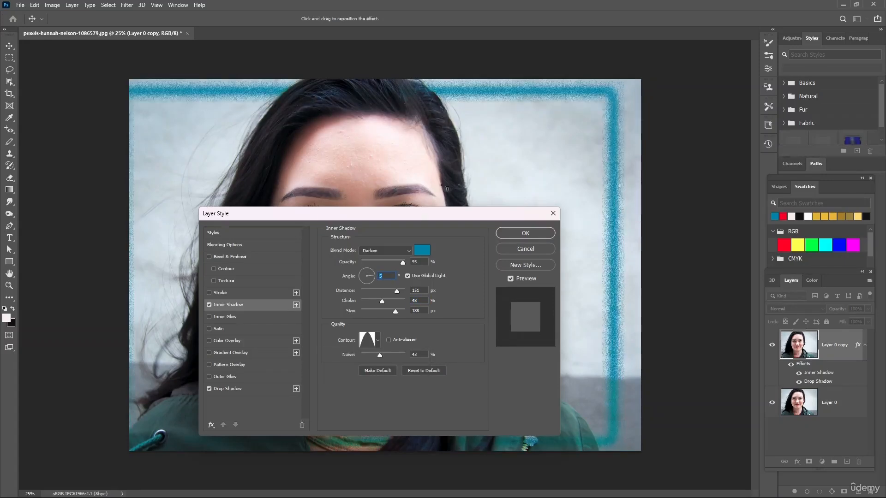
pyautogui.click(533, 231)
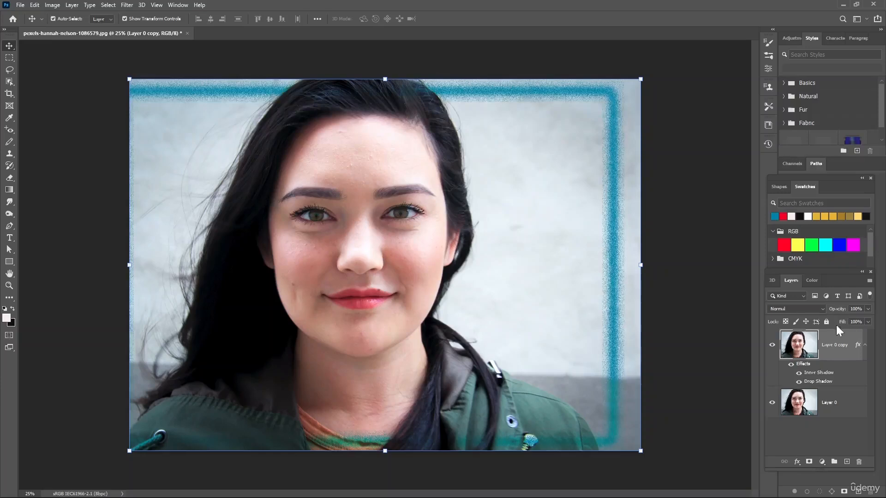
pyautogui.rightClick(827, 344)
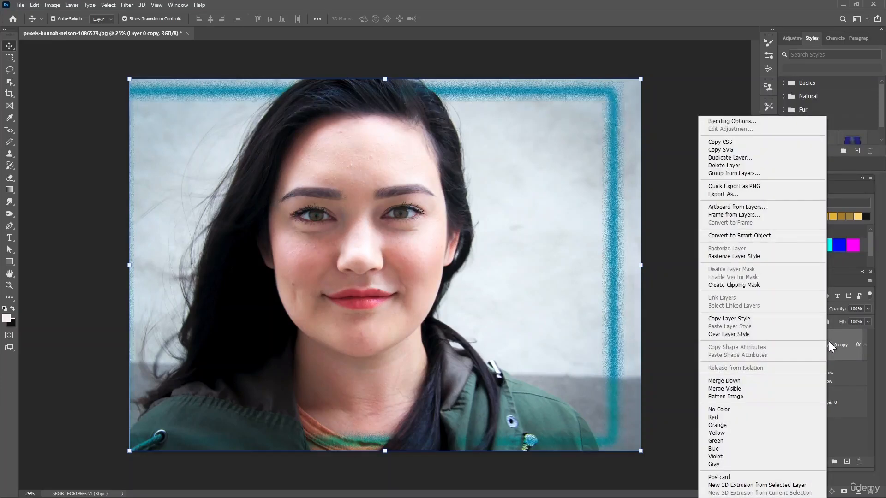
pyautogui.press('Escape')
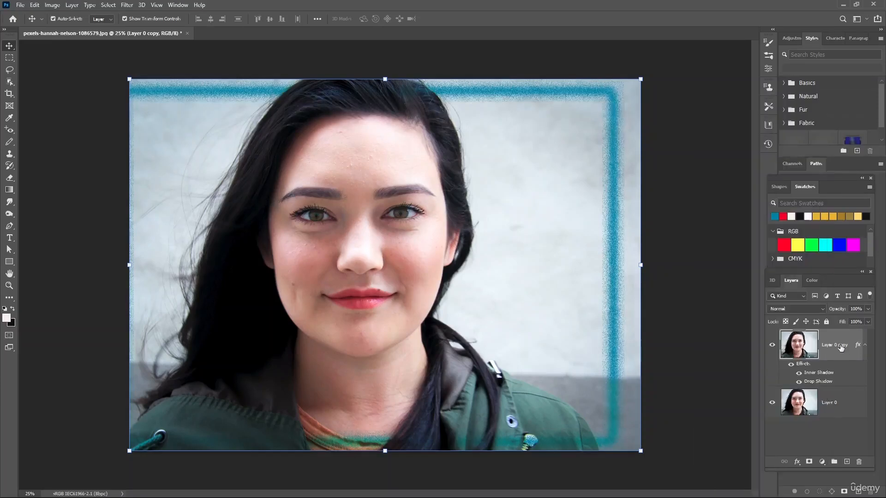
# Create a new layer and place a wide paragraph text box with the placeholder Lorem ipsum text across the middle of the face.
pyautogui.click(846, 462)
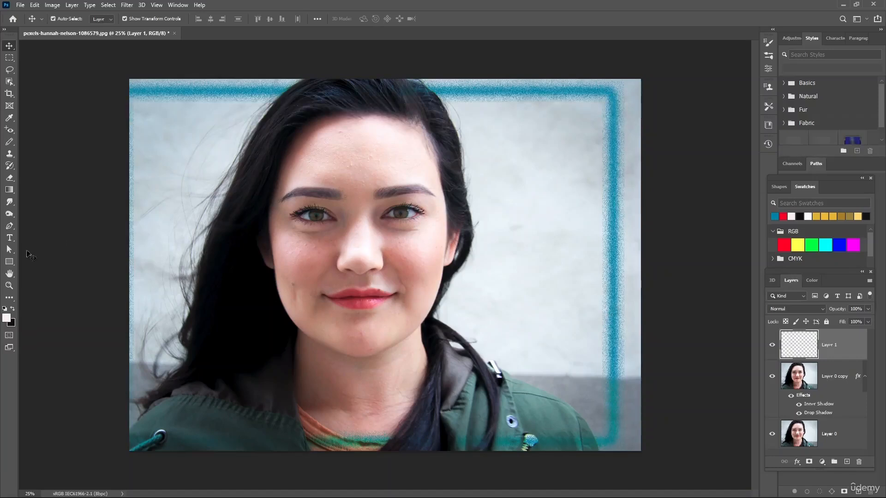
pyautogui.click(9, 238)
pyautogui.moveTo(207, 237); pyautogui.dragTo(528, 280)
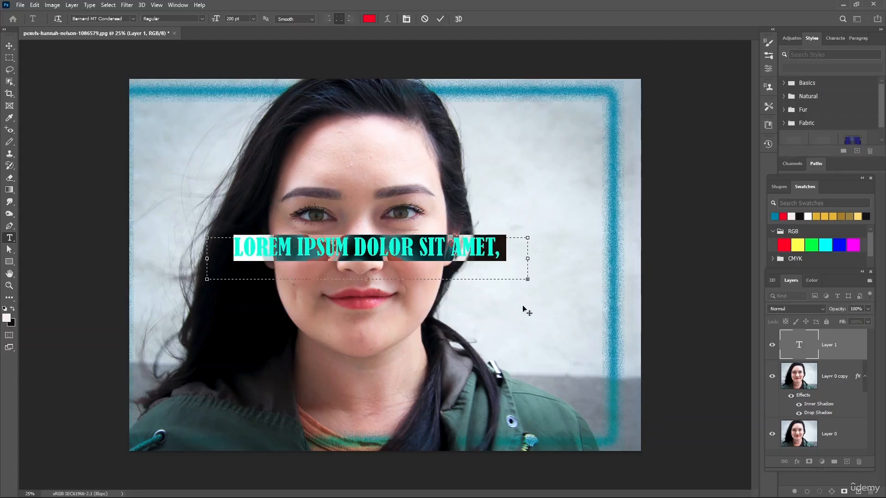
pyautogui.click(590, 316)
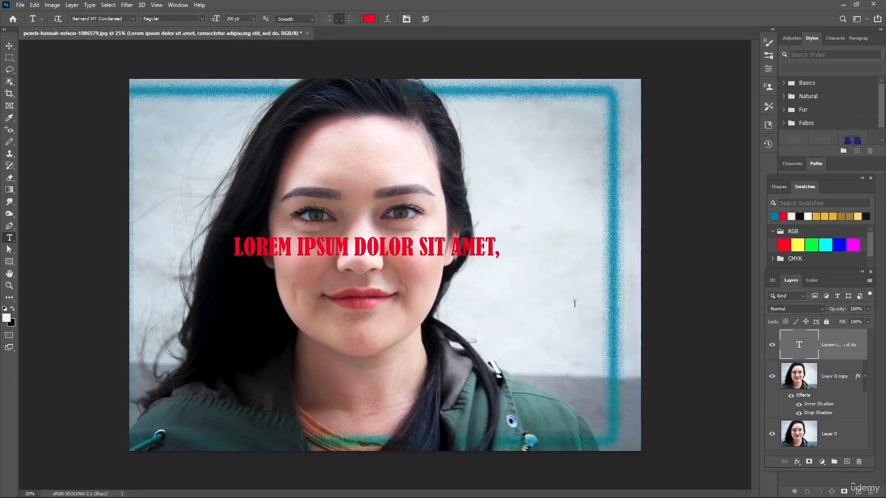
pyautogui.click(10, 45)
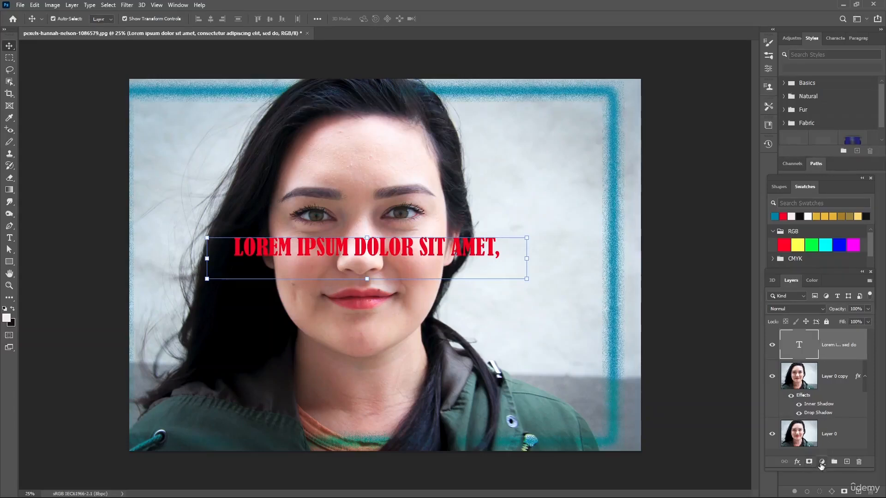
# Add Bevel & Emboss to the text layer with depth 490%, size 59 px and soften 11 px.
pyautogui.click(797, 462)
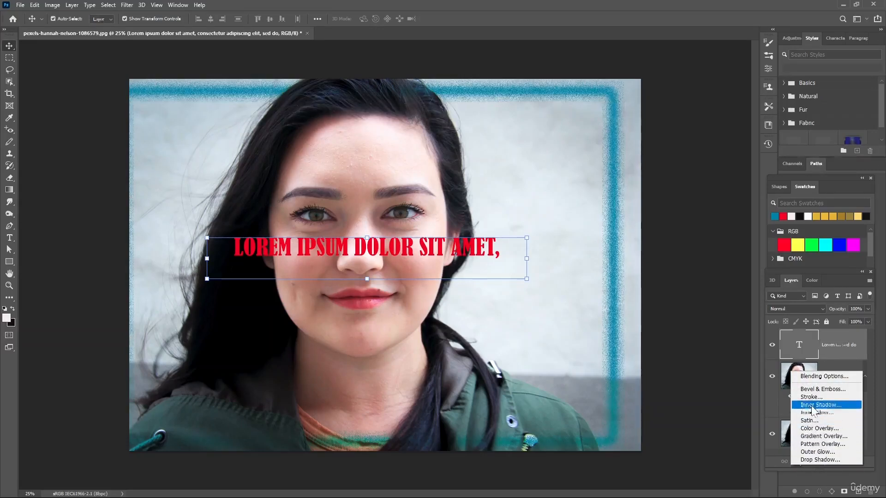
pyautogui.click(814, 391)
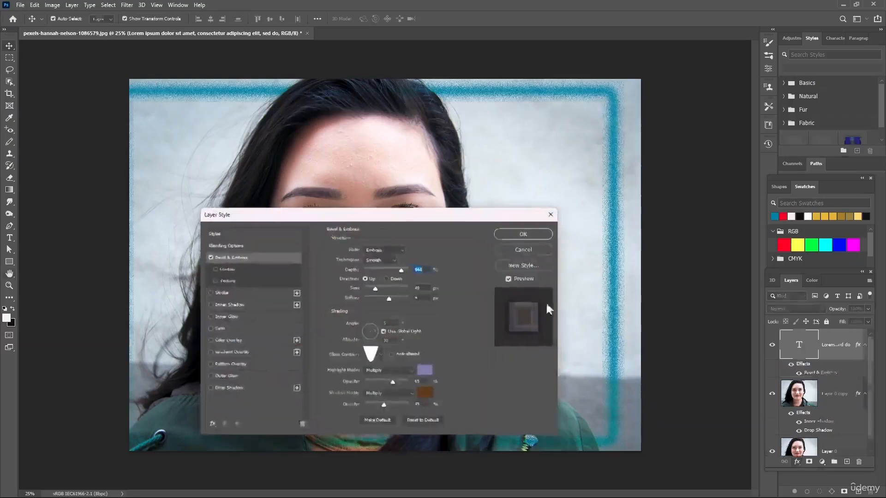
pyautogui.moveTo(419, 215); pyautogui.dragTo(637, 166)
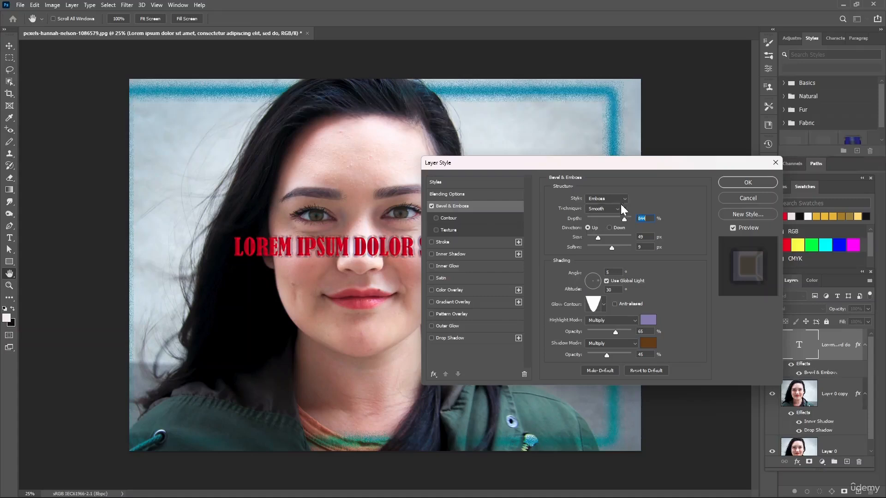
pyautogui.moveTo(623, 218); pyautogui.dragTo(616, 248)
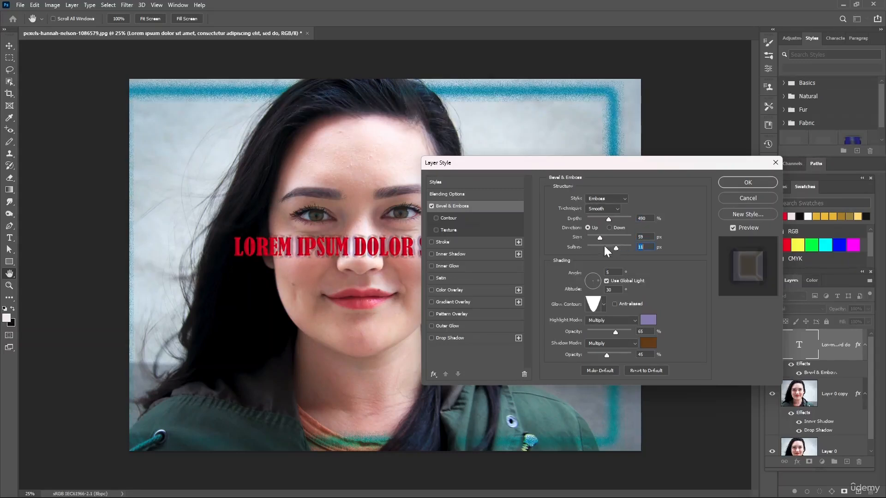
# Set the text bevel's direction to Down and its technique to Chisel Hard, and apply the layer style.
pyautogui.click(609, 226)
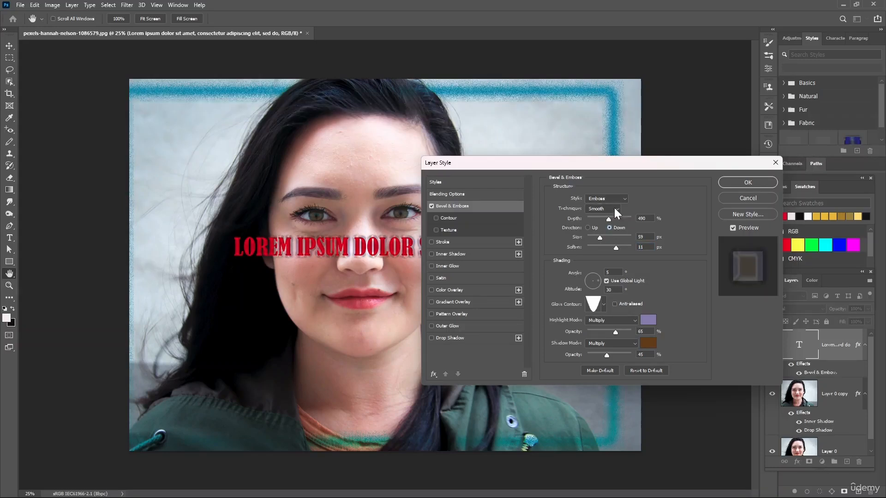
pyautogui.click(614, 207)
pyautogui.click(607, 226)
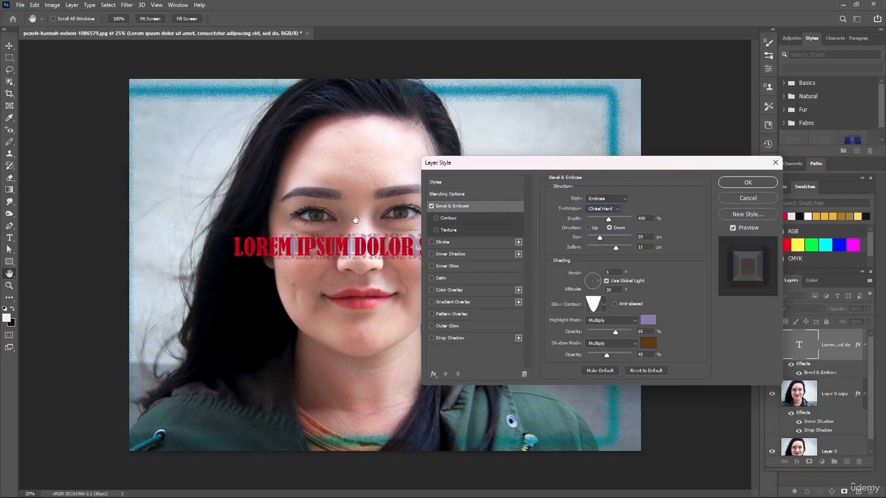
pyautogui.click(754, 184)
pyautogui.press('v')
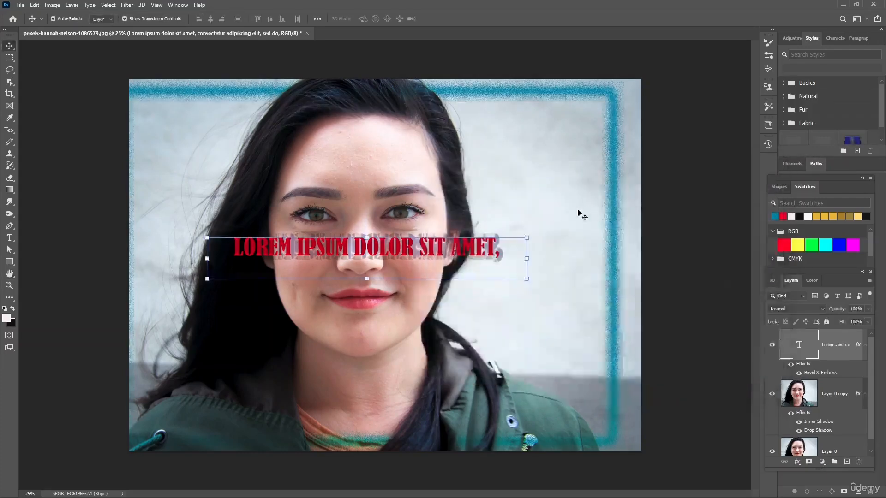